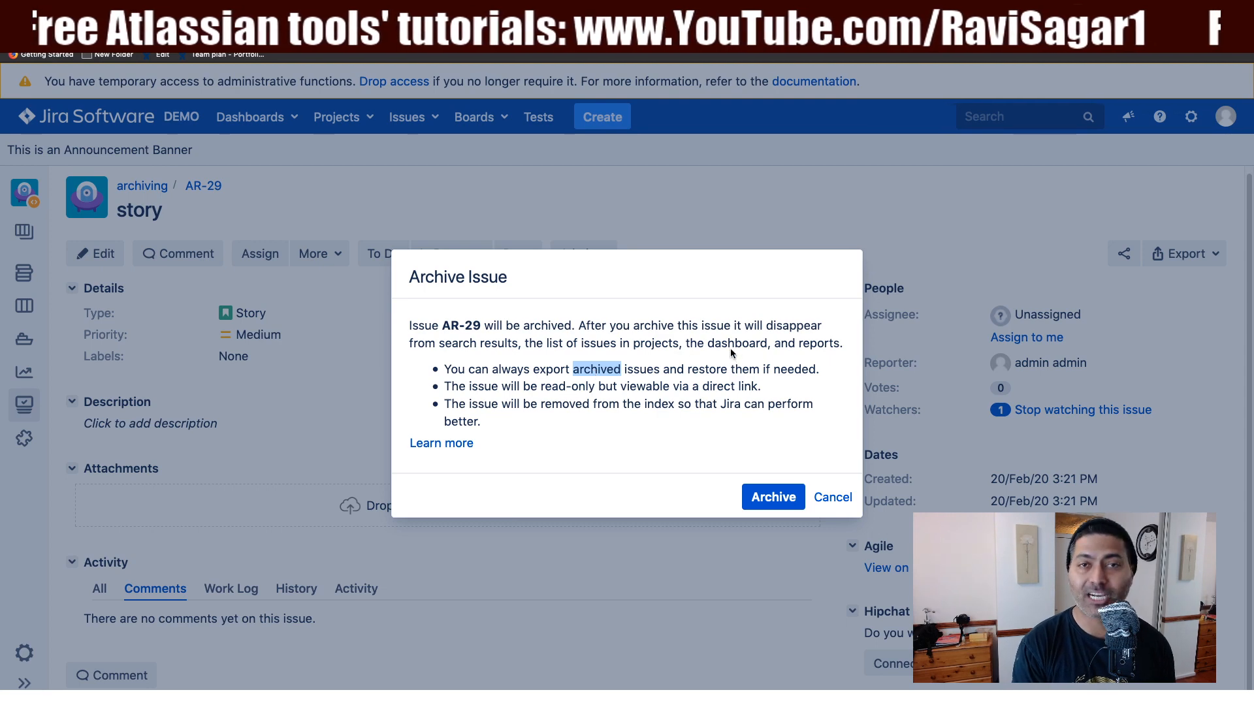
# Step: Cancel archiving the issue and review the ScriptRunner documentation page on the Issue Archiving Job
pyautogui.click(684, 403)
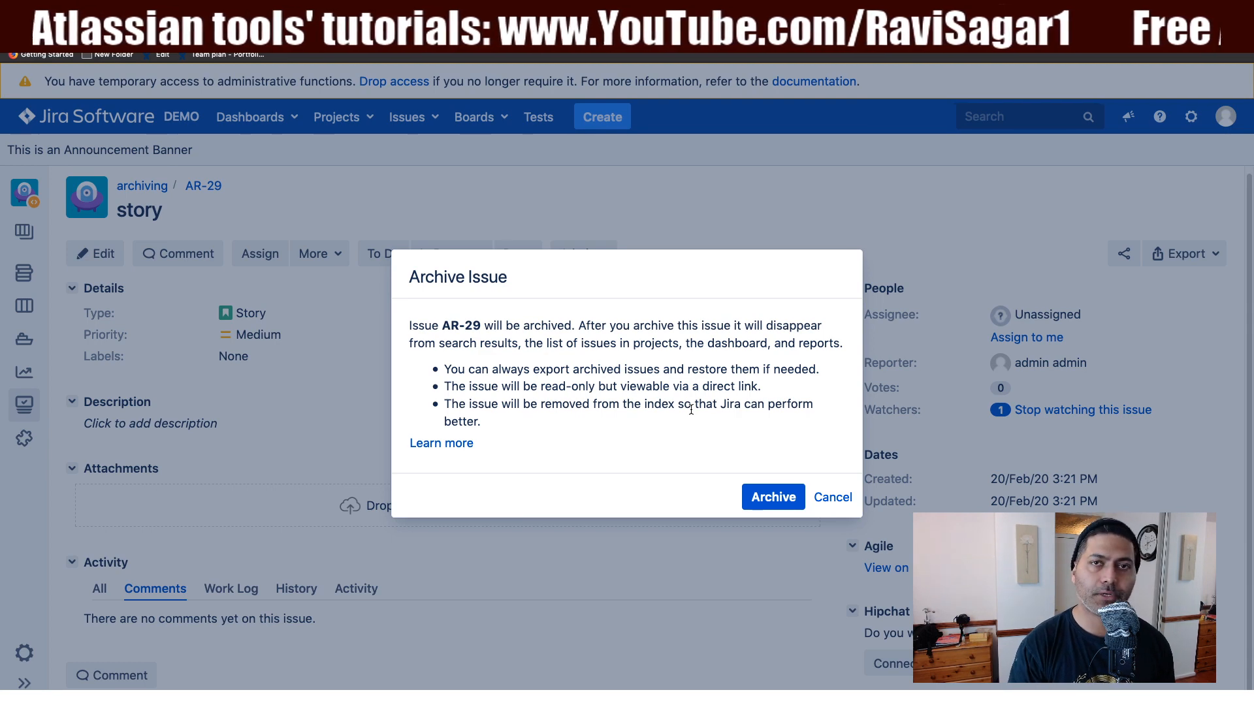
pyautogui.click(816, 496)
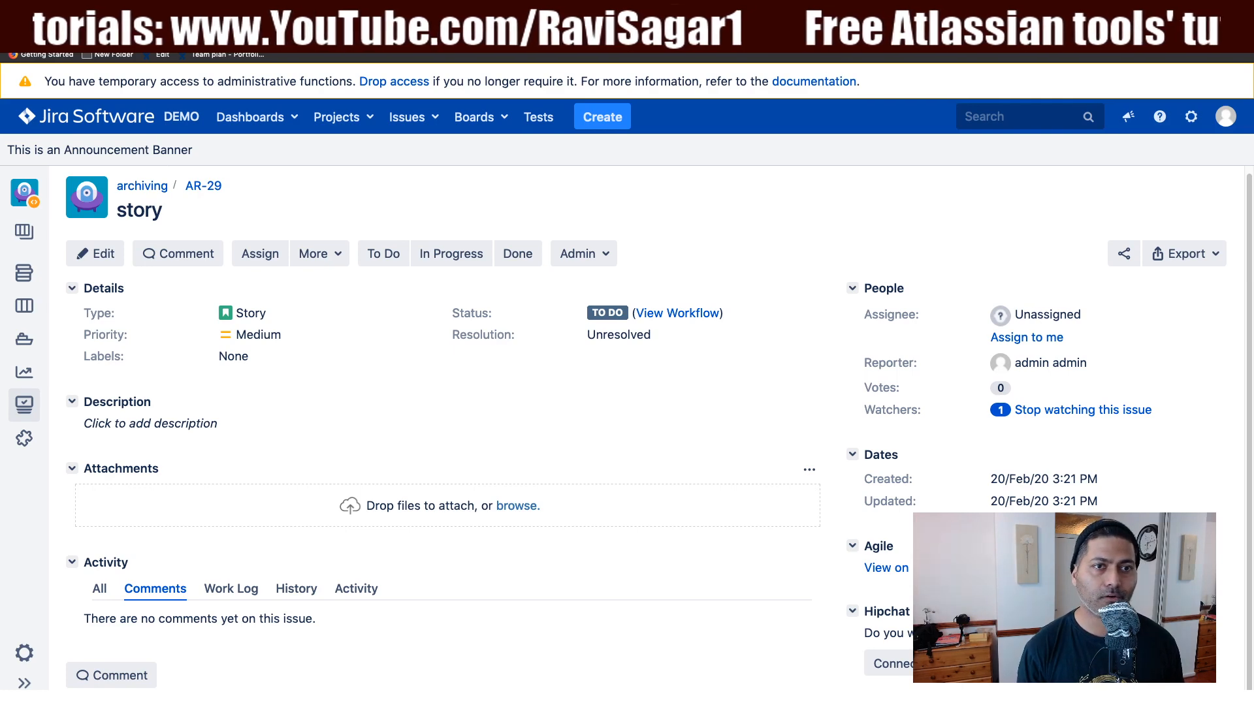
pyautogui.hotkey('ctrl', 'Tab')
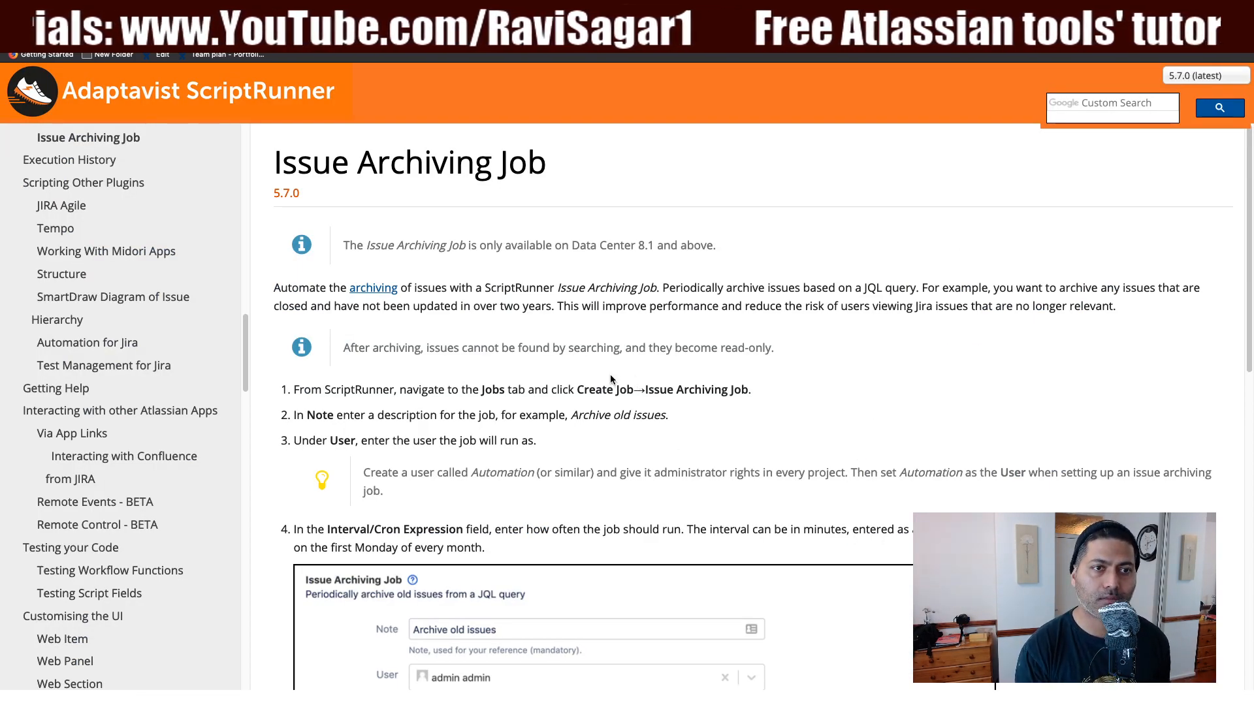
pyautogui.scroll(-1, 610, 375)
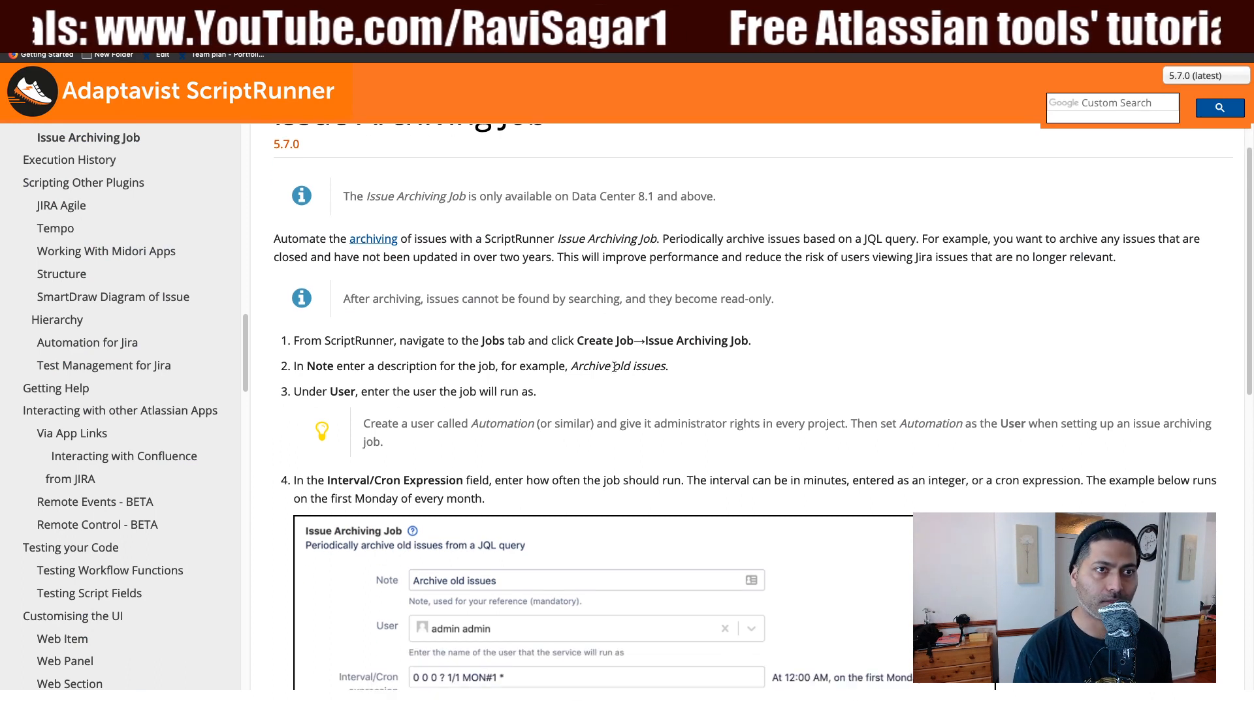
pyautogui.scroll(1, 600, 359)
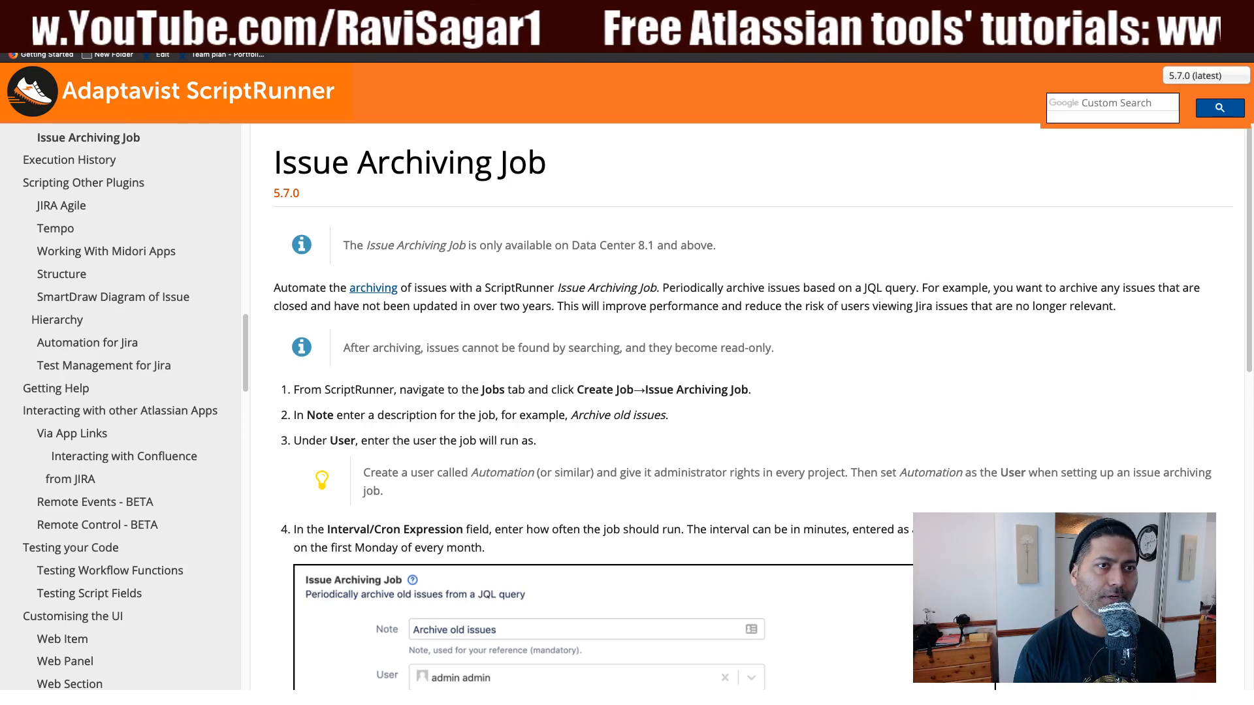
# Step: Switch to the ScriptRunner administration in Jira and open its list of jobs
pyautogui.click(209, 12)
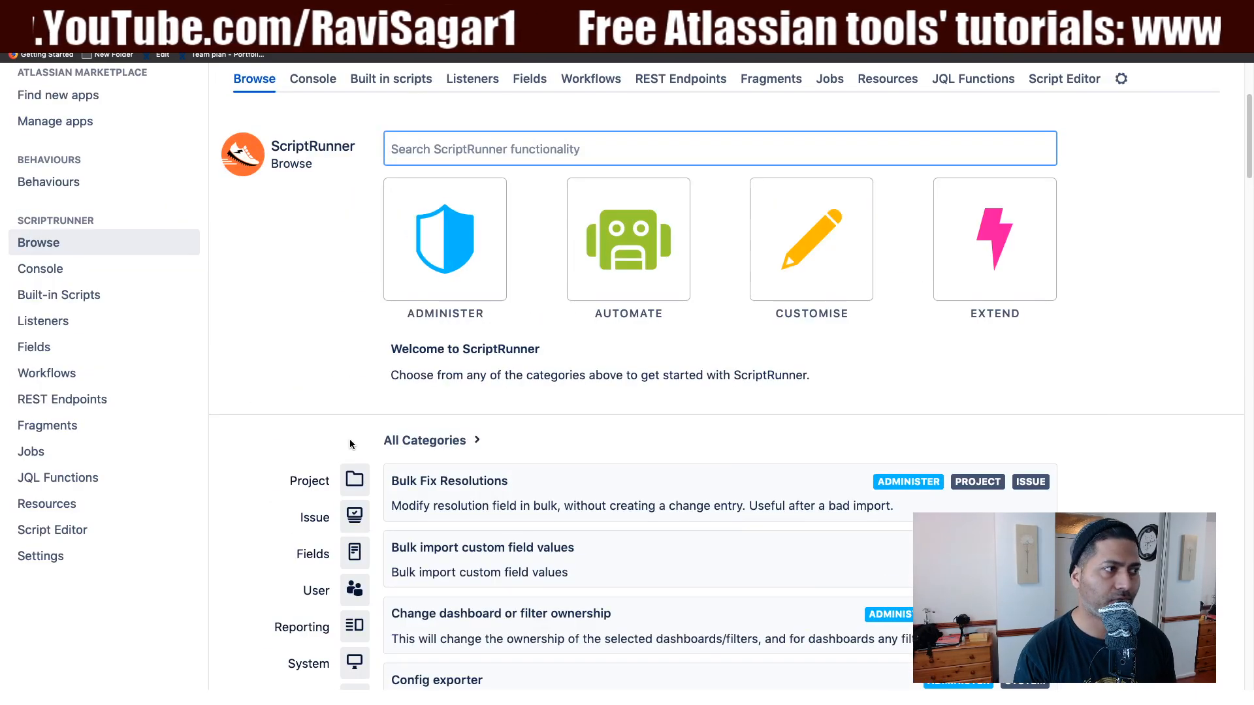
pyautogui.scroll(2, 350, 445)
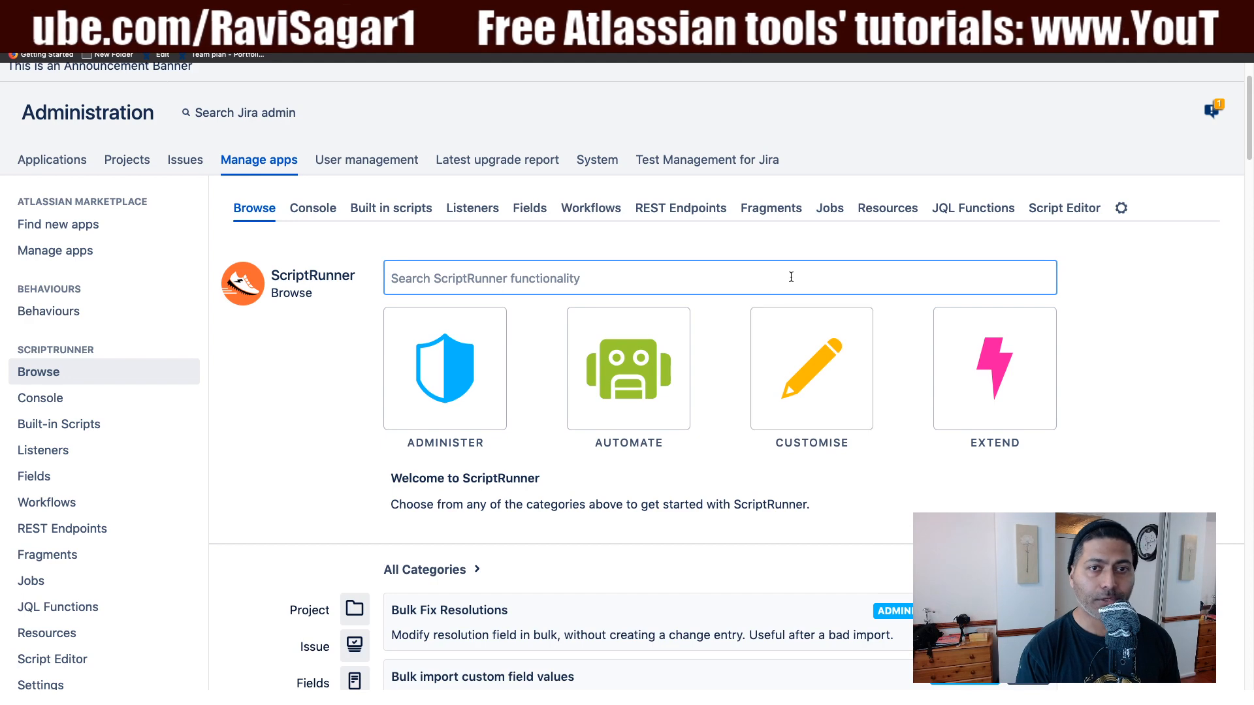
pyautogui.click(828, 210)
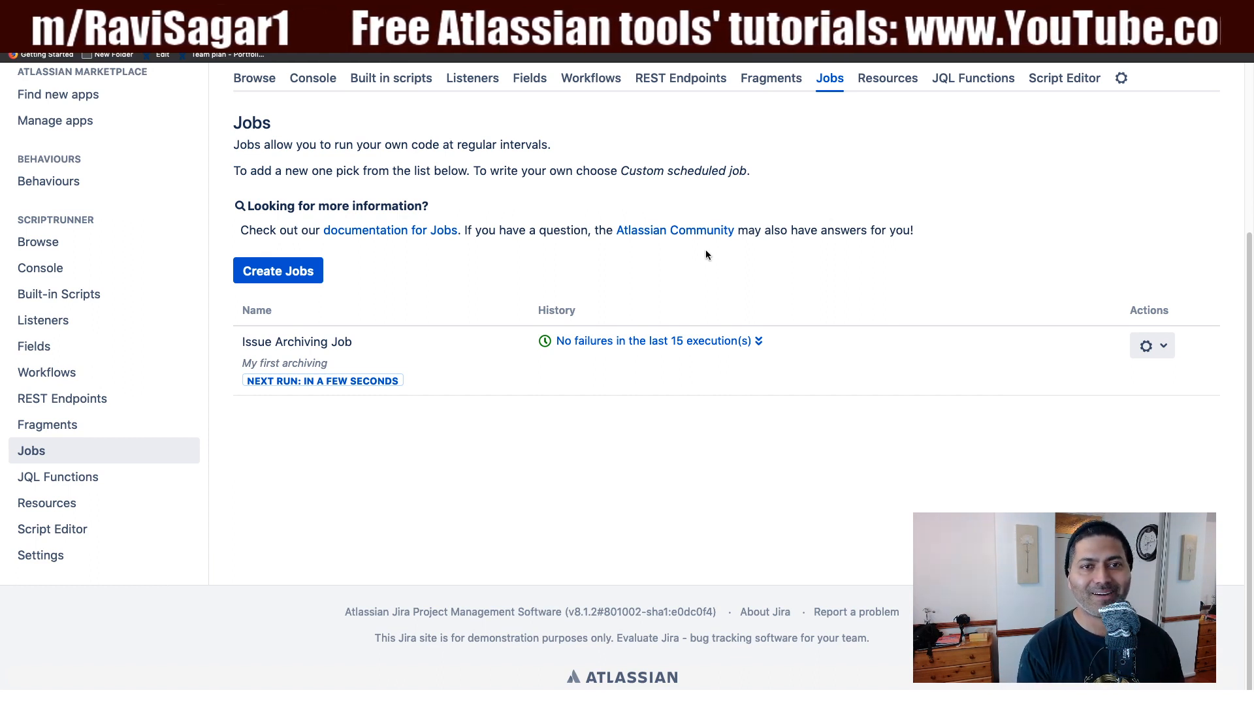
pyautogui.scroll(3, 705, 252)
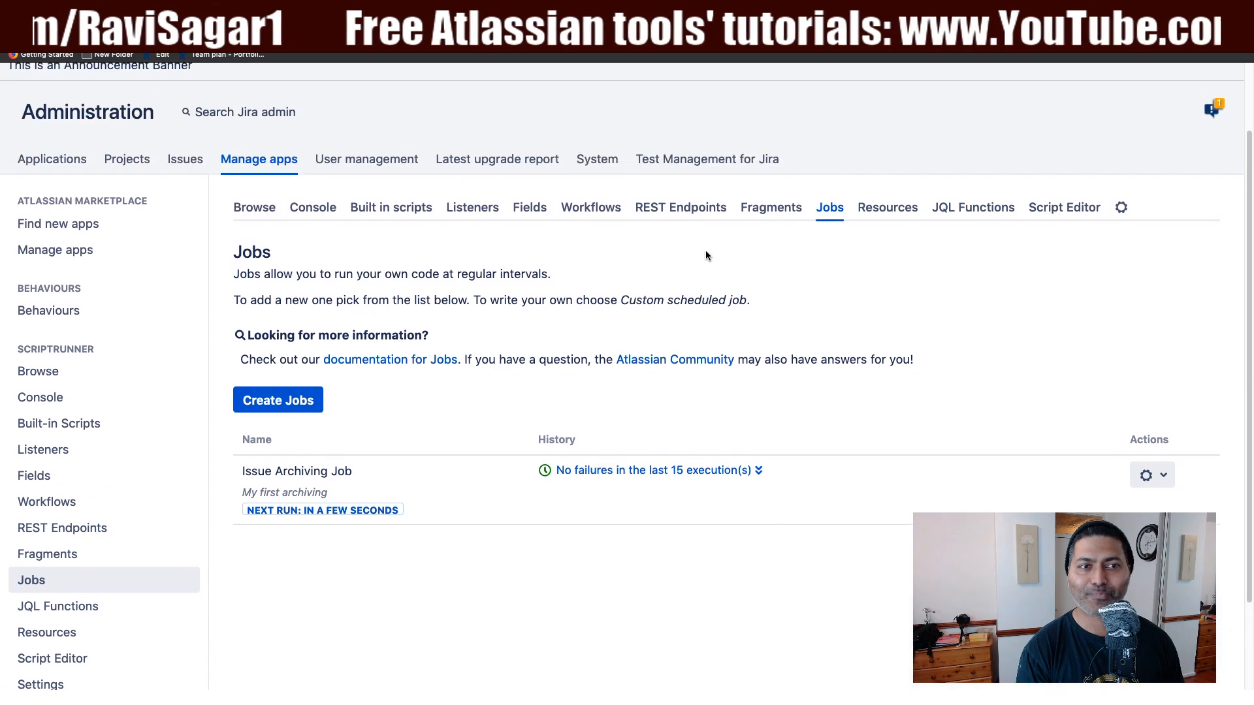
# Step: Search the ScriptRunner functionality for "jobs"
pyautogui.click(260, 210)
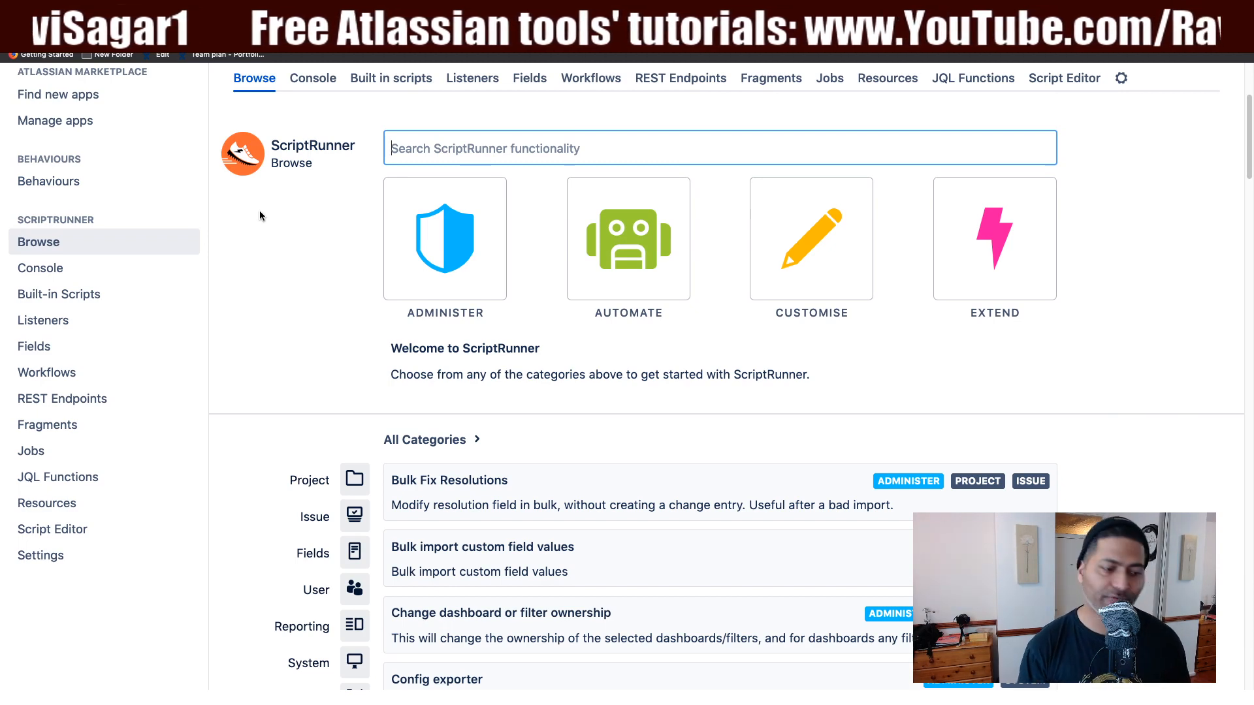
pyautogui.write('jobs')
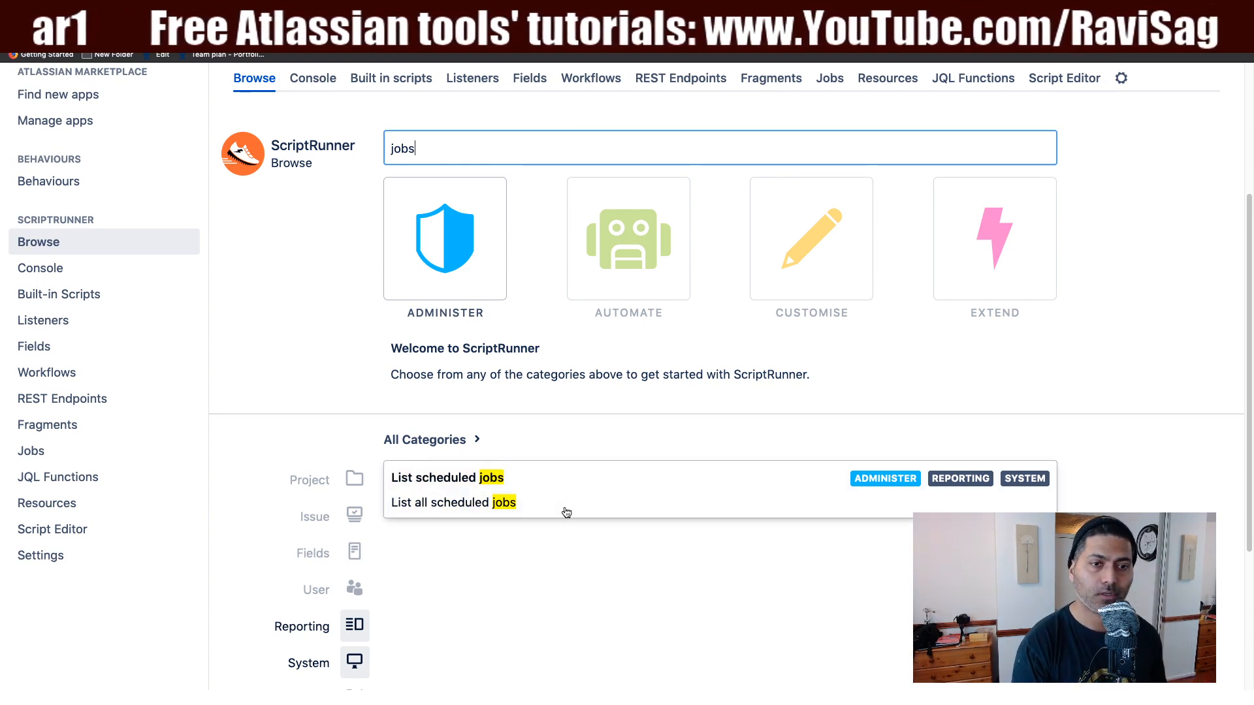
# Step: Start creating a new ScriptRunner job of the type Issue Archiving Job
pyautogui.click(829, 79)
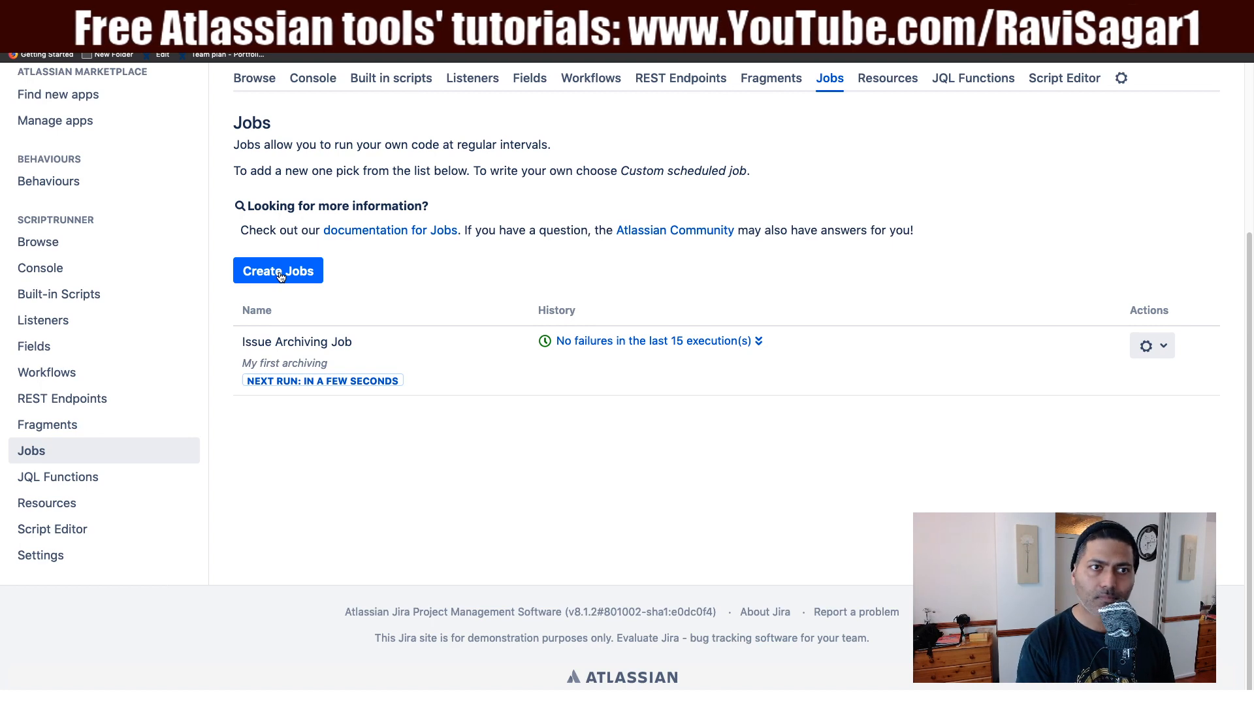
pyautogui.click(279, 273)
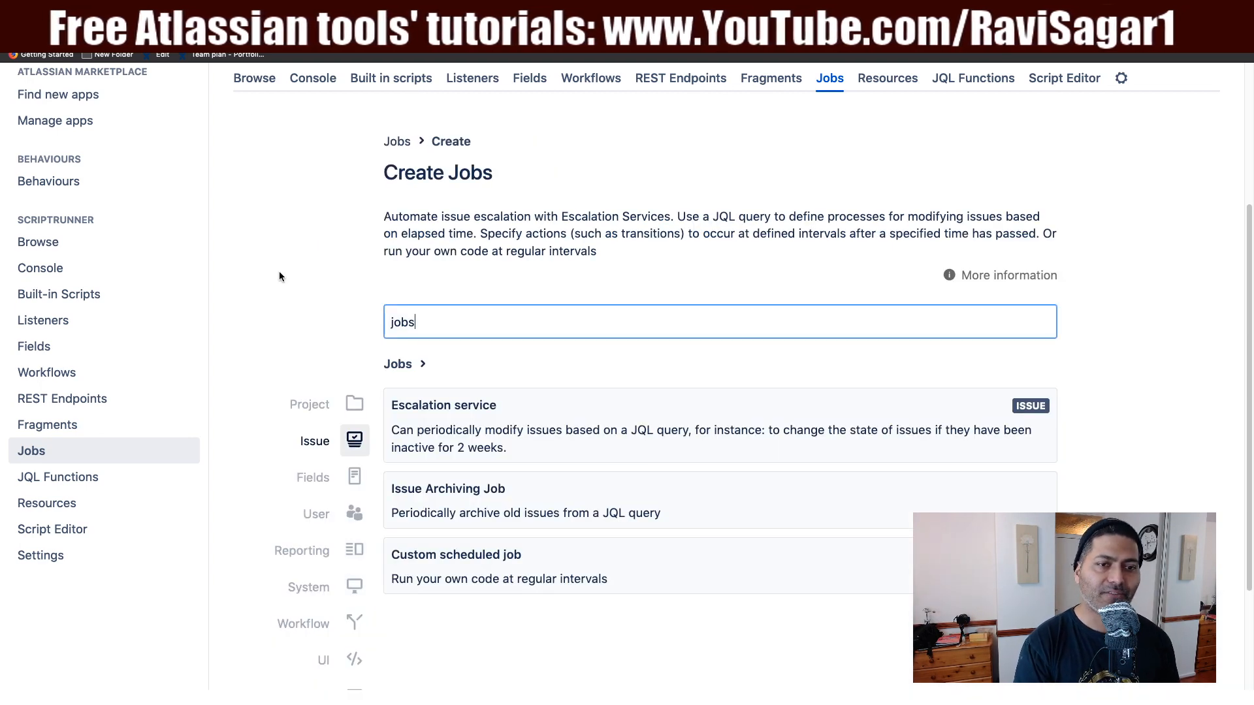
pyautogui.scroll(-5, 291, 288)
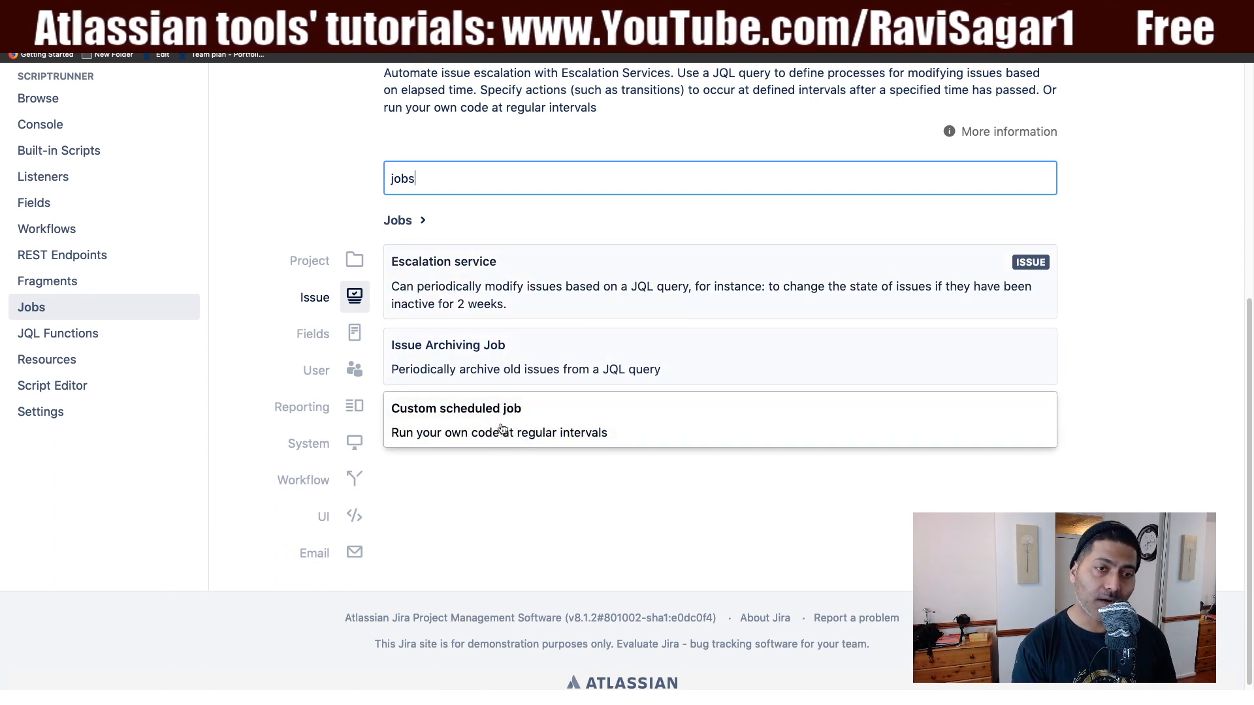
pyautogui.click(509, 370)
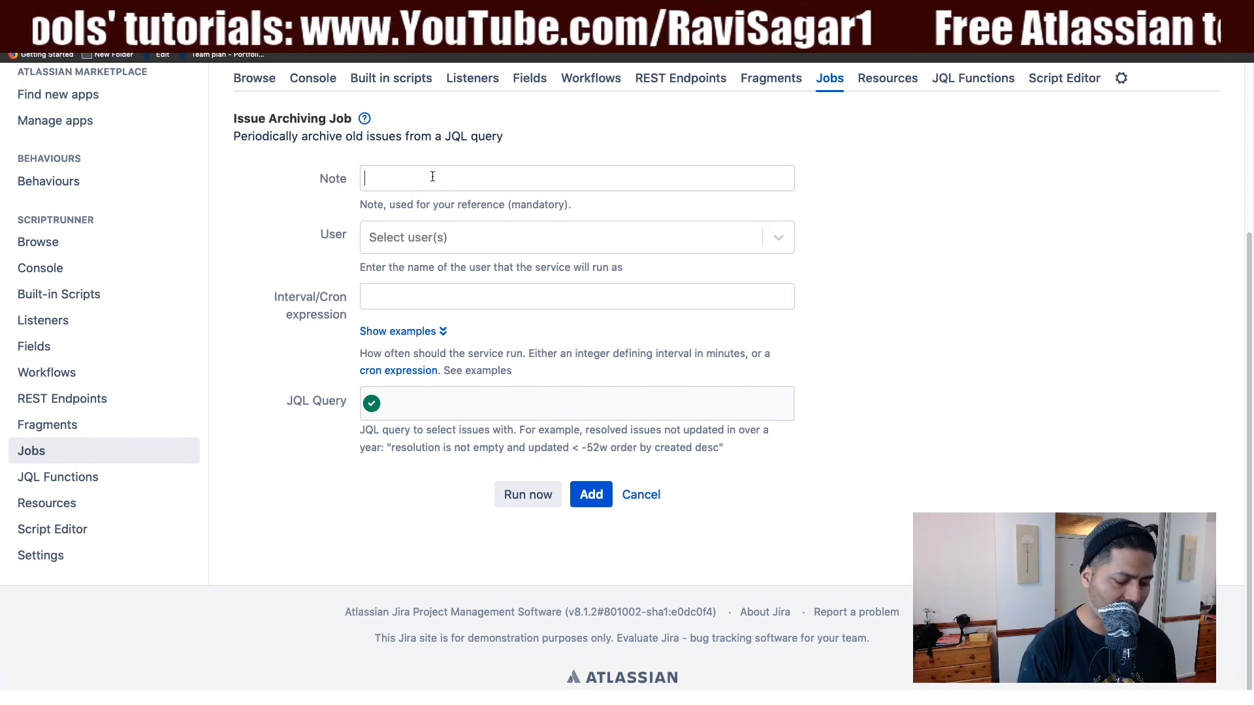
# Step: Enter the job's note as "Auto archive issues that are 2 years old"
pyautogui.write('Auto ar')
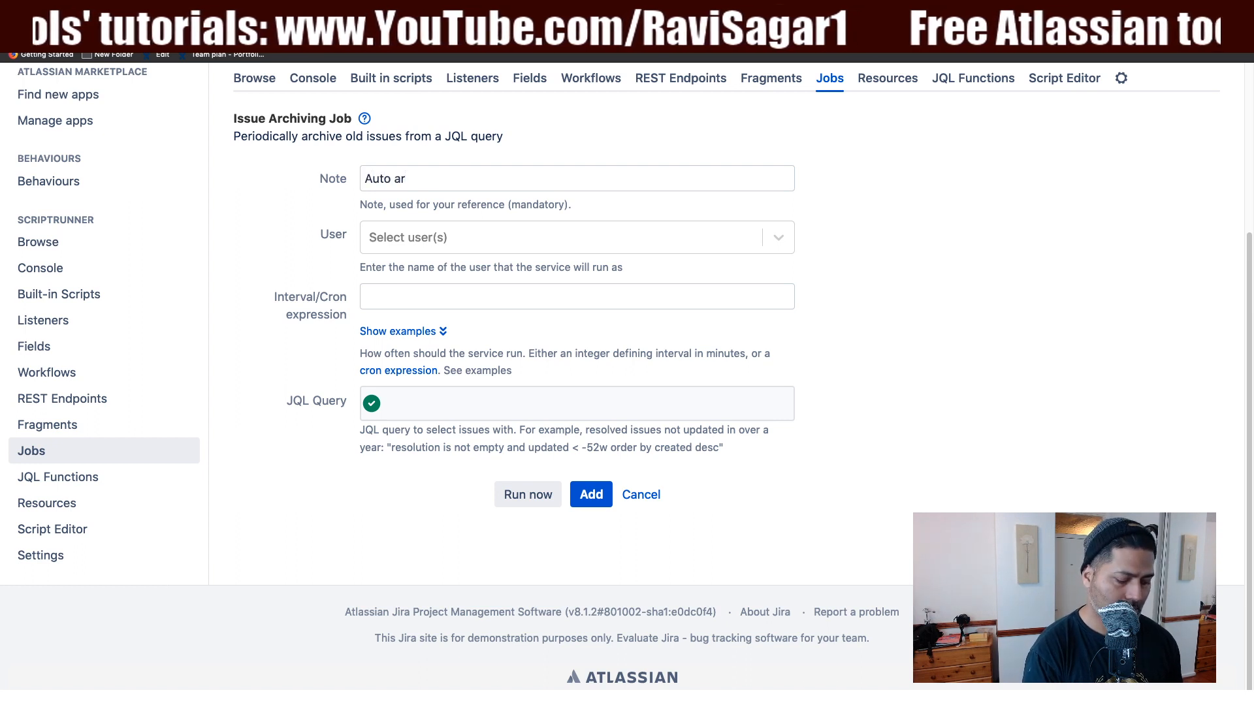
pyautogui.write('chive issue')
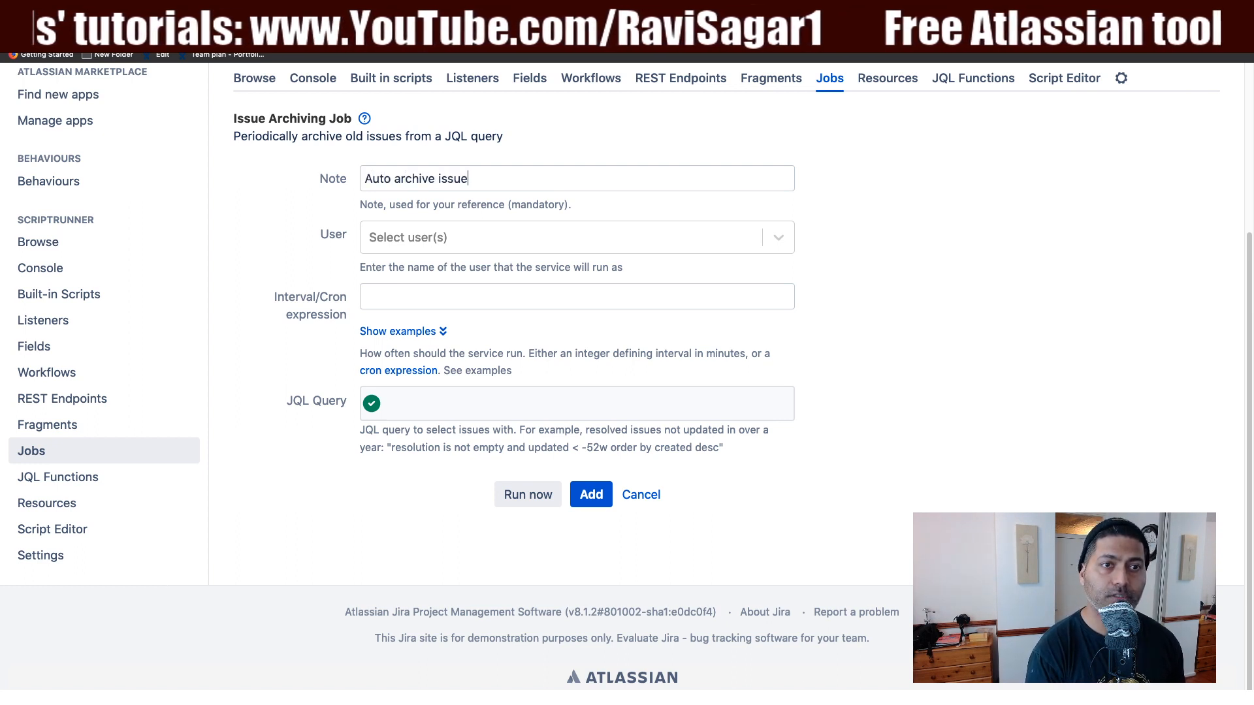
pyautogui.write('s ha')
pyautogui.press('BackSpace')
pyautogui.press('BackSpace')
pyautogui.write('t')
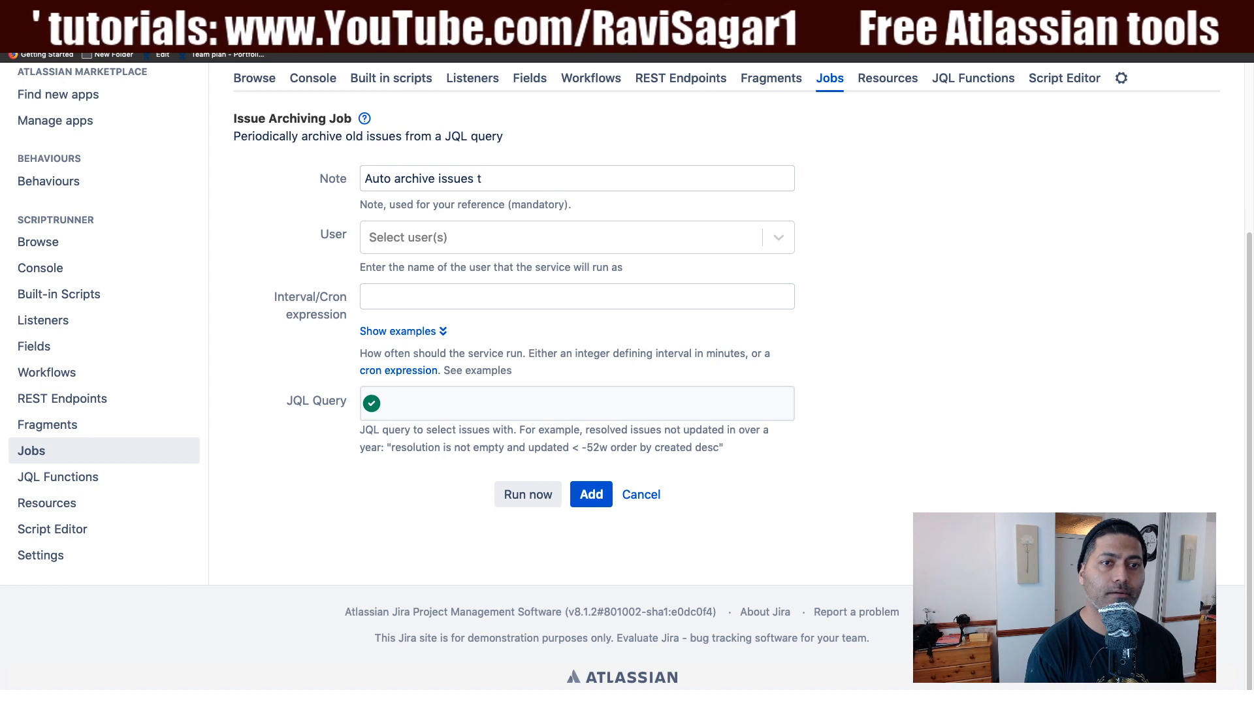
pyautogui.write('hat are ')
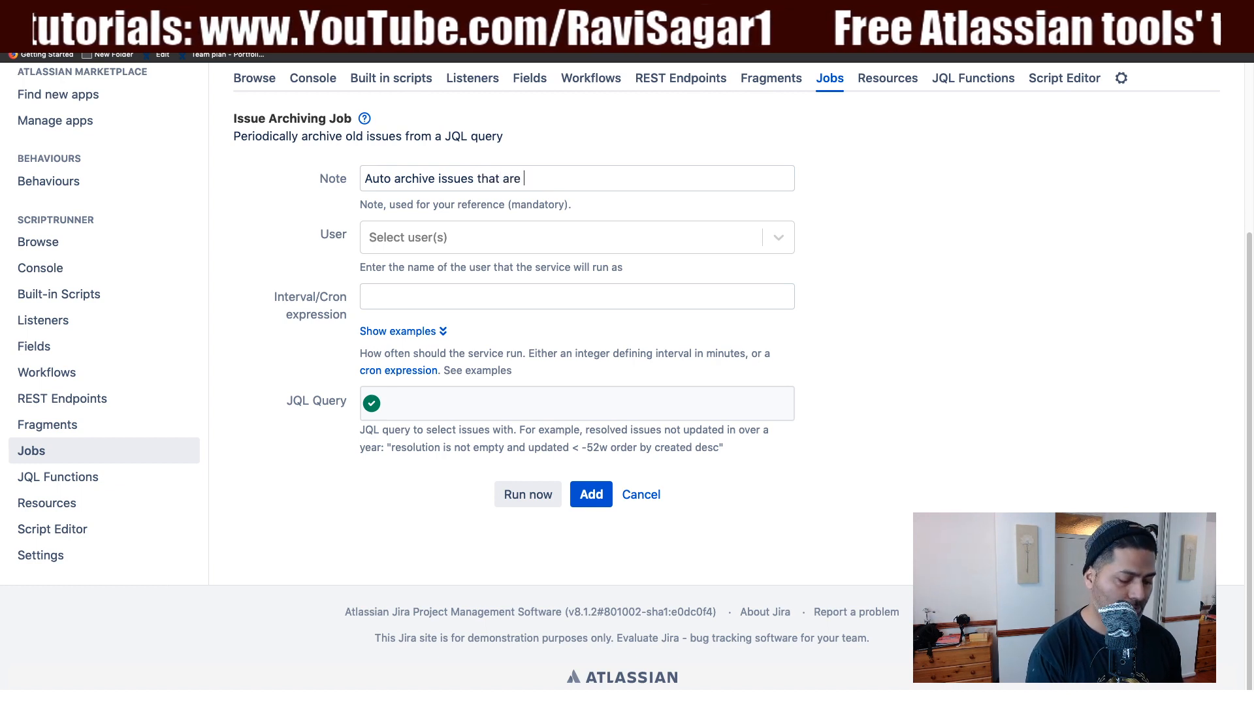
pyautogui.write('2 years old')
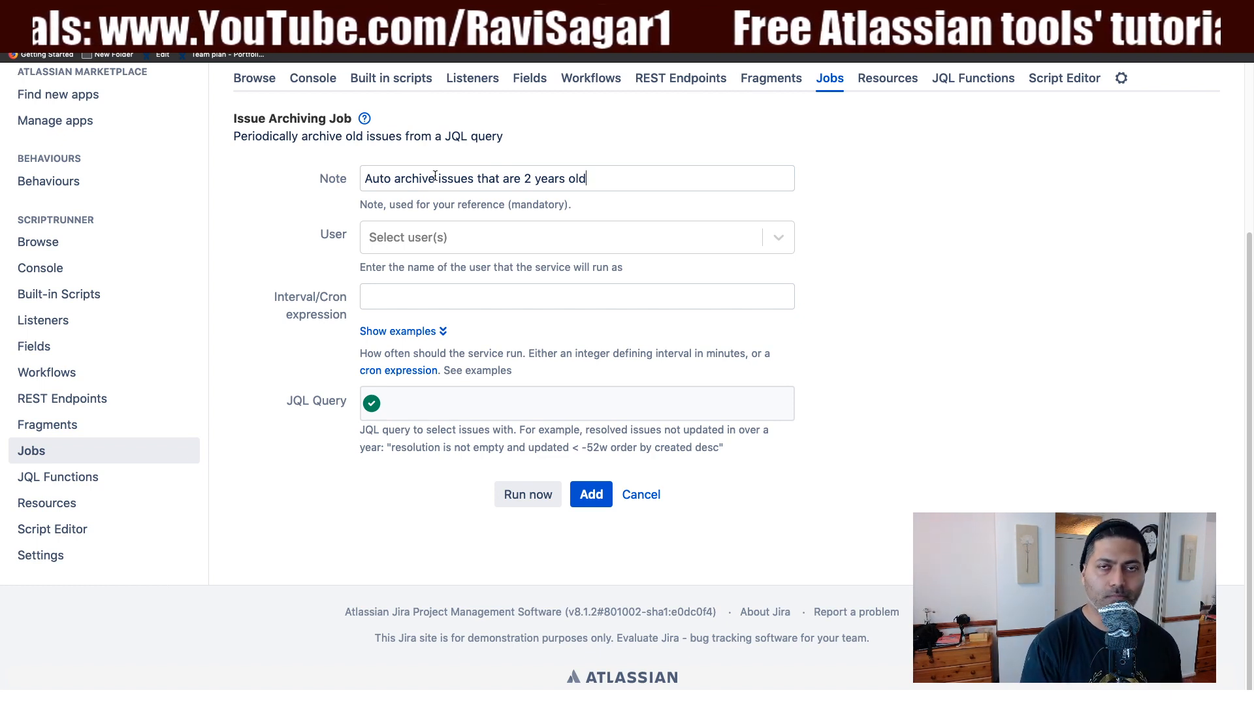
# Step: Set the job to run as the admin user, using the "Run on Saturday nights" example schedule, 0 30 0 ? * SUN
pyautogui.click(589, 239)
pyautogui.write('ad')
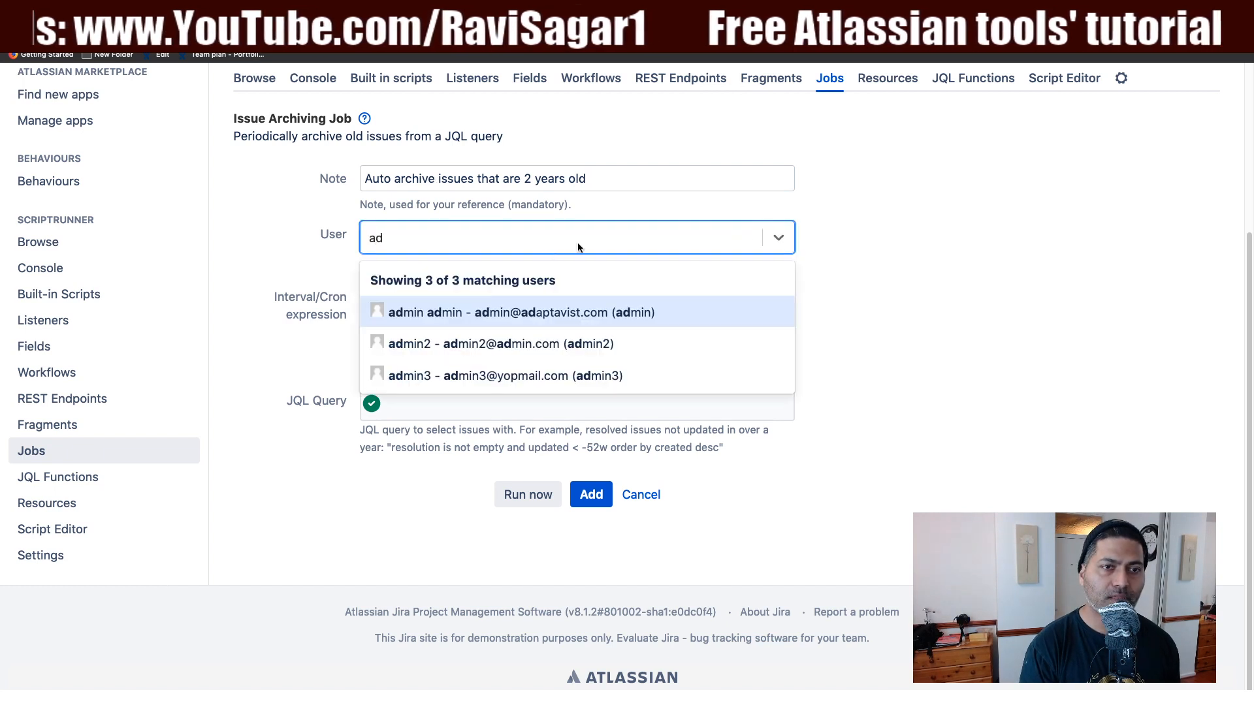
pyautogui.click(428, 312)
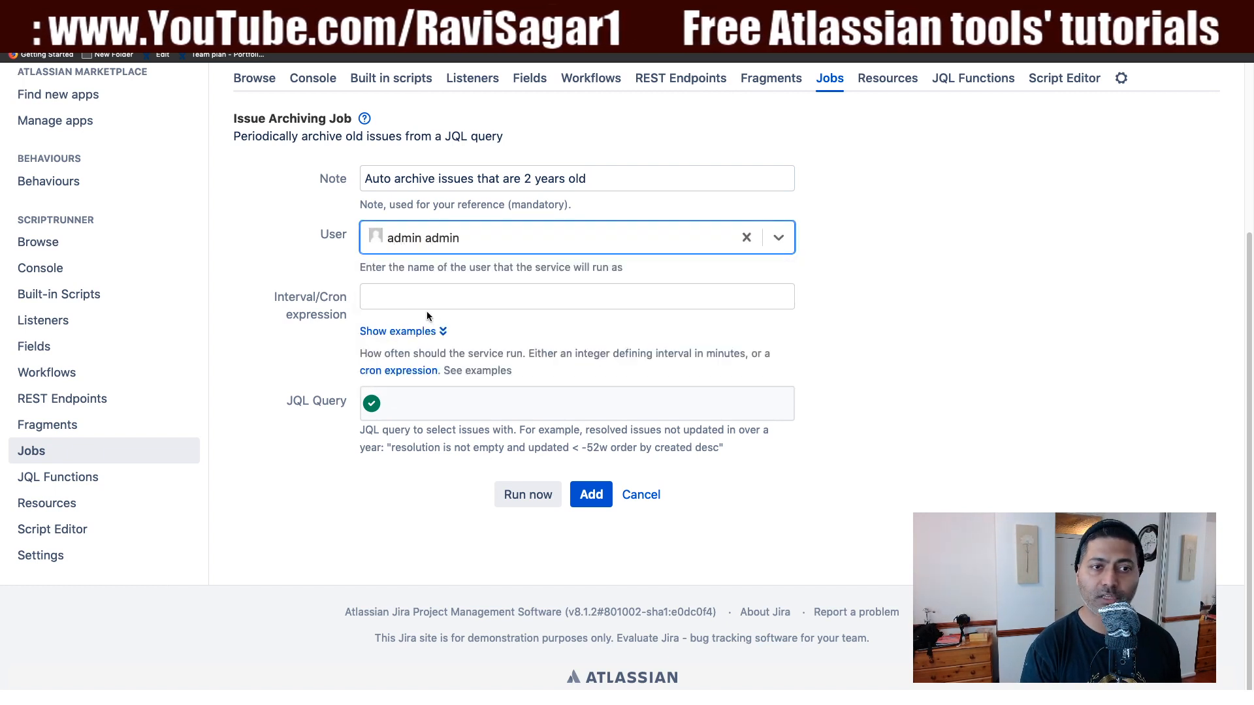
pyautogui.click(421, 332)
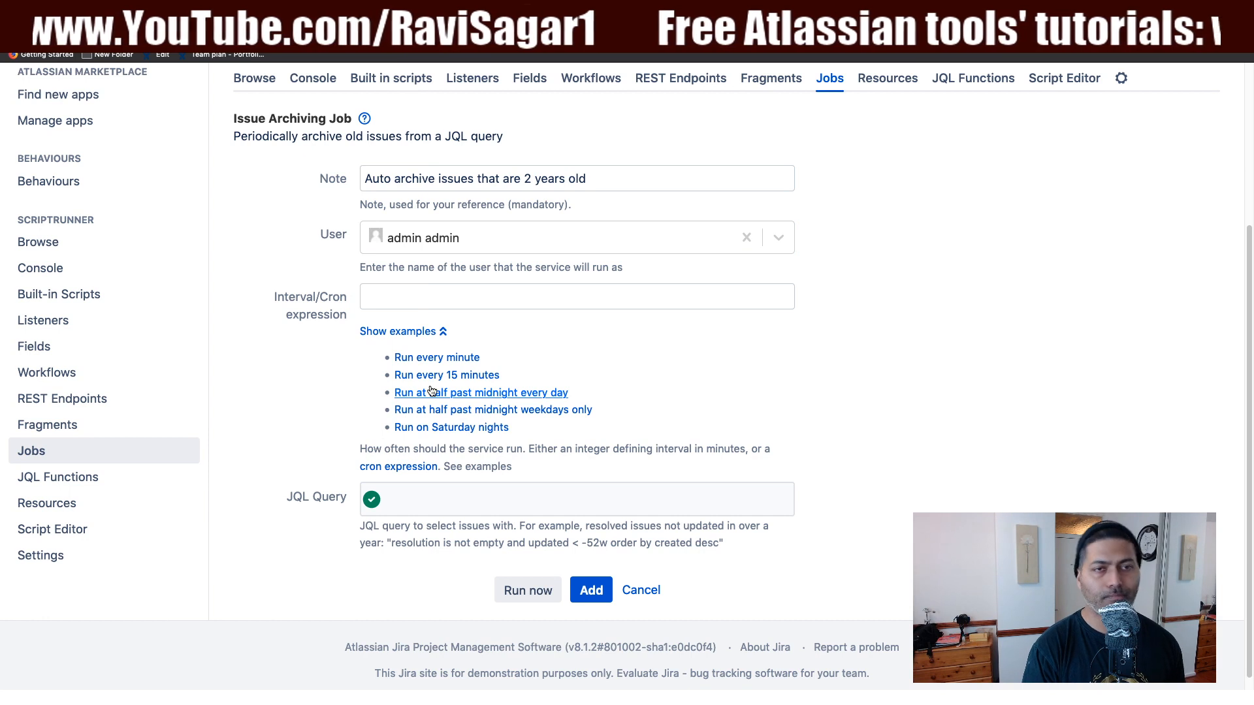
pyautogui.click(453, 427)
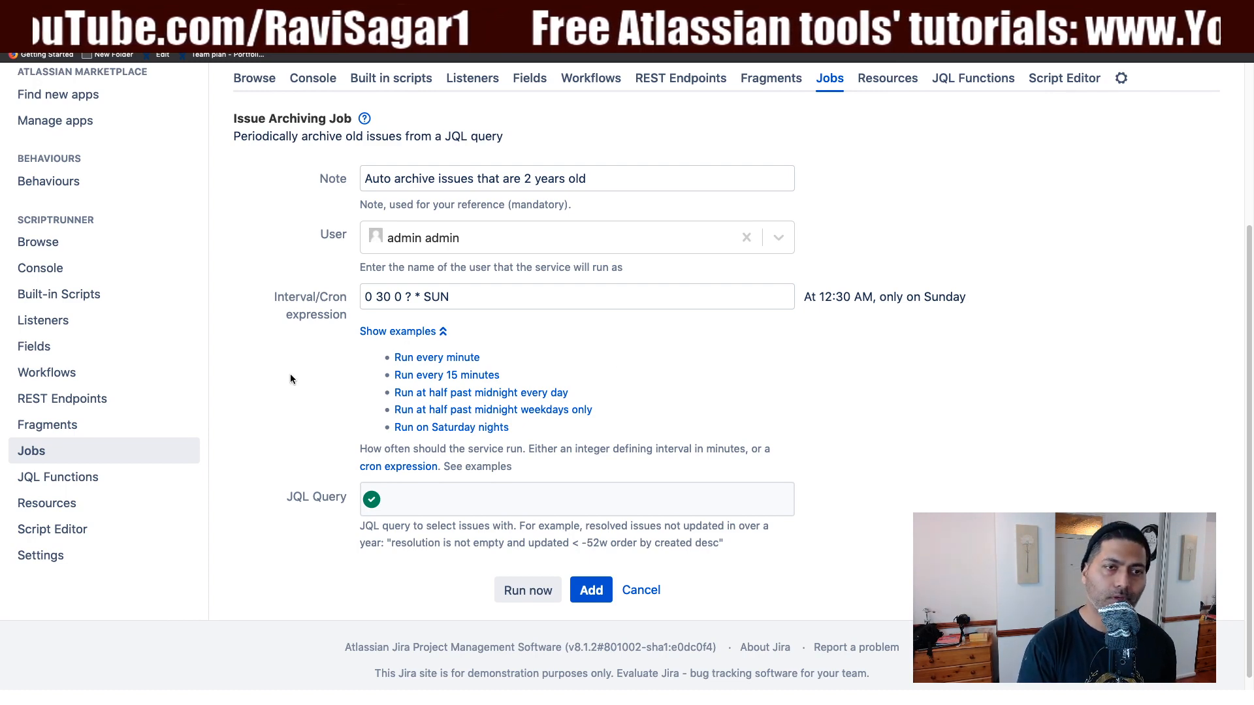
# Step: Copy the example query "resolution is not empty and updated < -52w order by created desc" into the job's JQL query
pyautogui.scroll(-1, 383, 413)
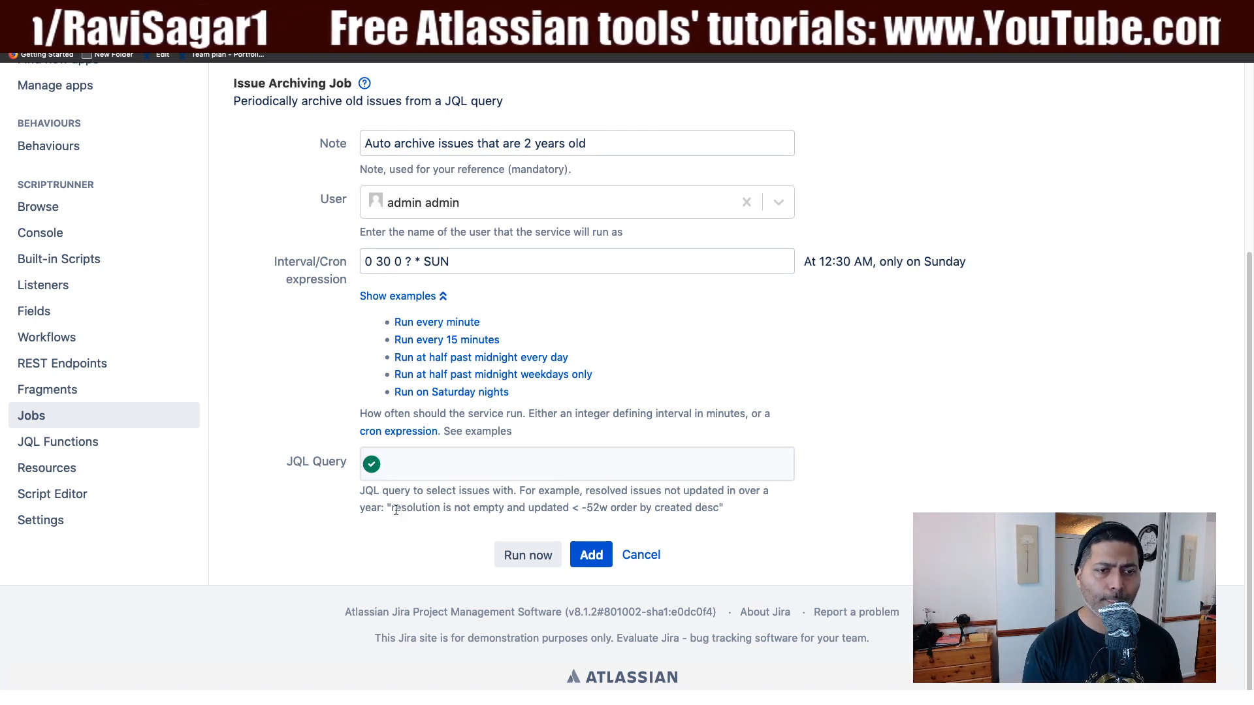
pyautogui.moveTo(391, 508); pyautogui.dragTo(718, 509)
pyautogui.hotkey('ctrl', 'c')
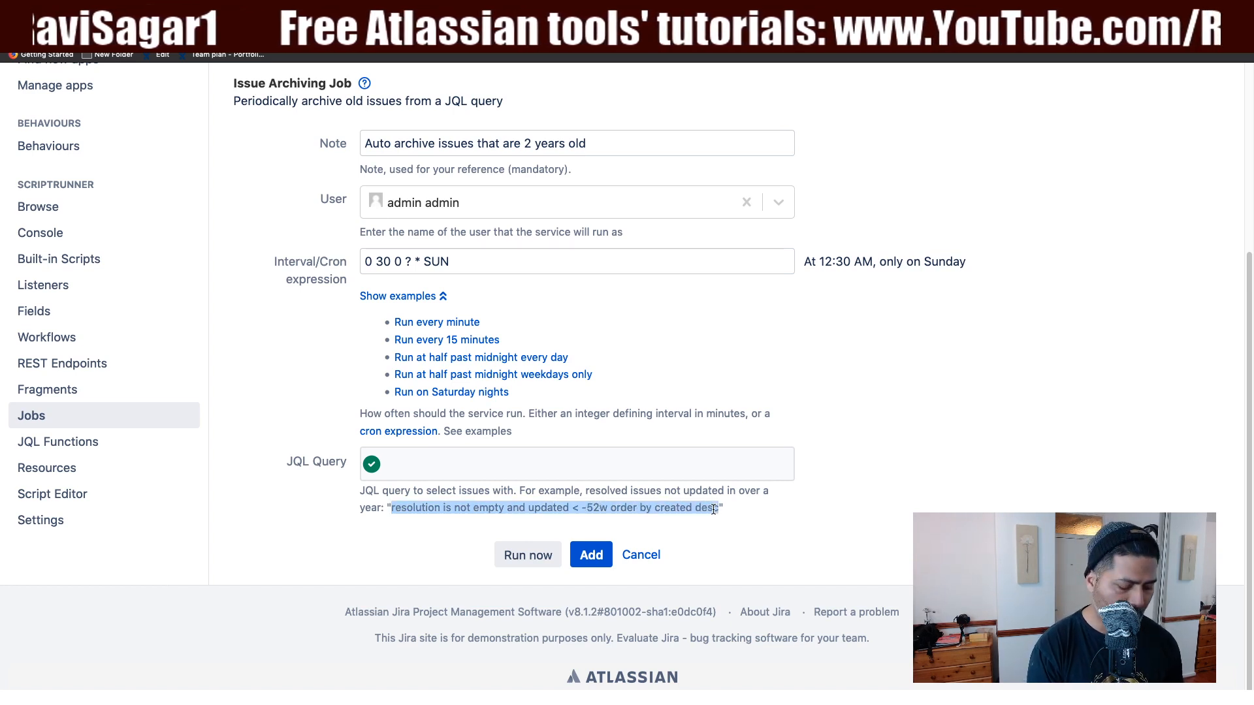
pyautogui.click(496, 460)
pyautogui.hotkey('ctrl', 'v')
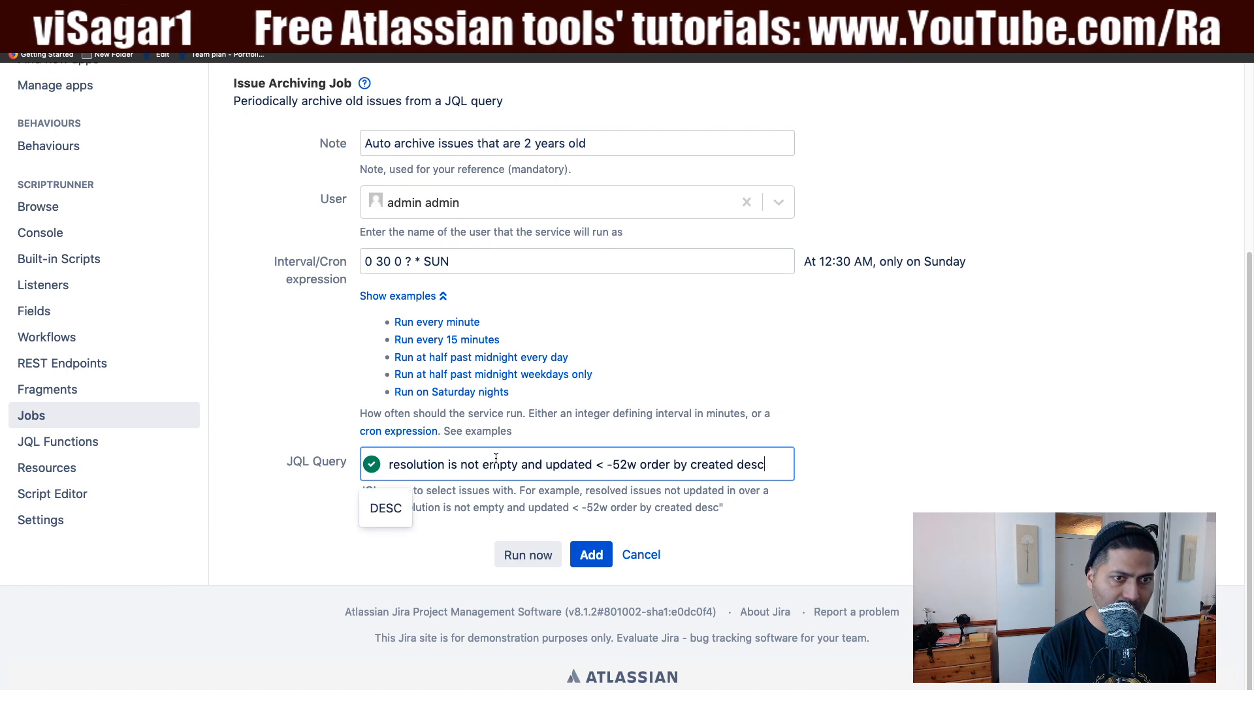
pyautogui.click(899, 517)
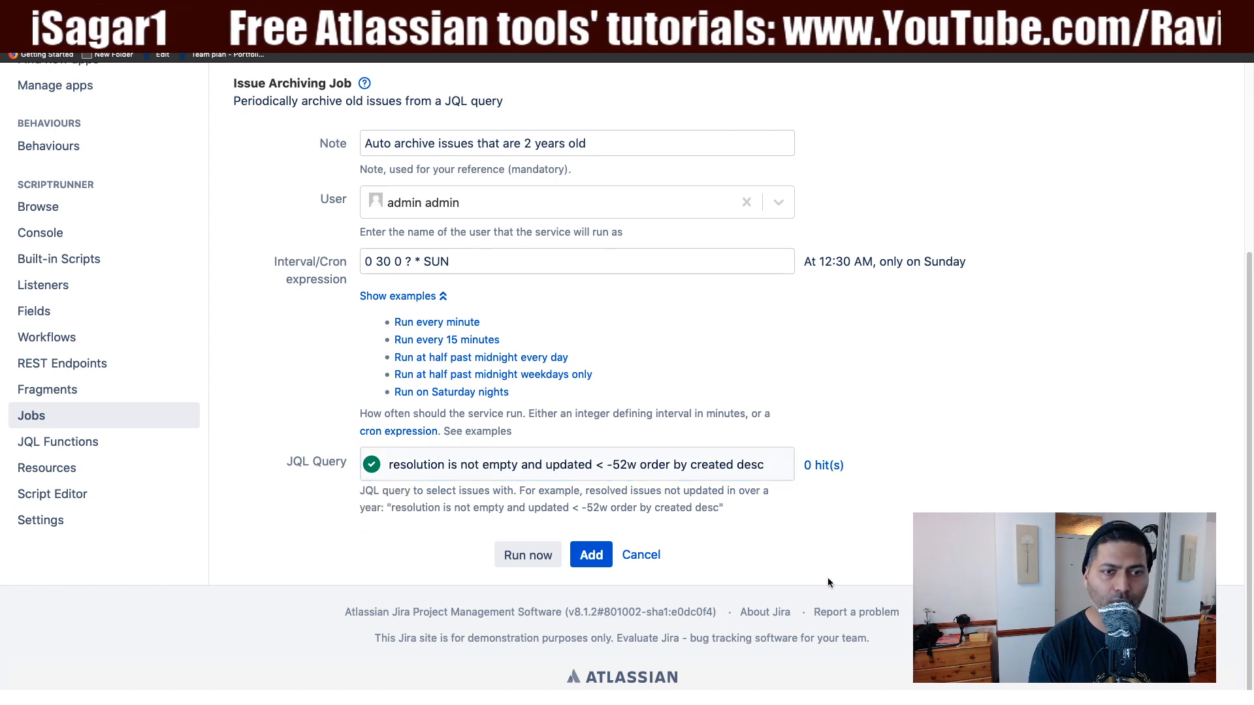
# Step: Change the updated condition in the job's JQL query to < -104w
pyautogui.click(625, 464)
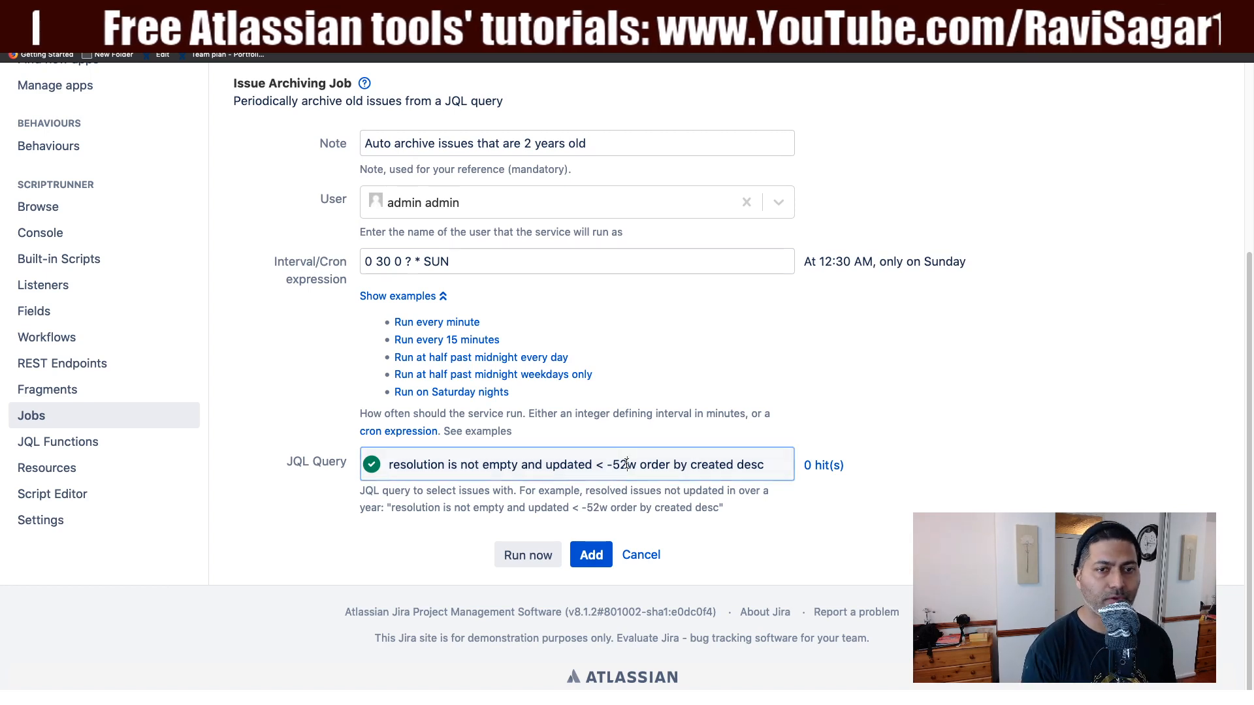
pyautogui.press('BackSpace')
pyautogui.press('BackSpace')
pyautogui.write('204')
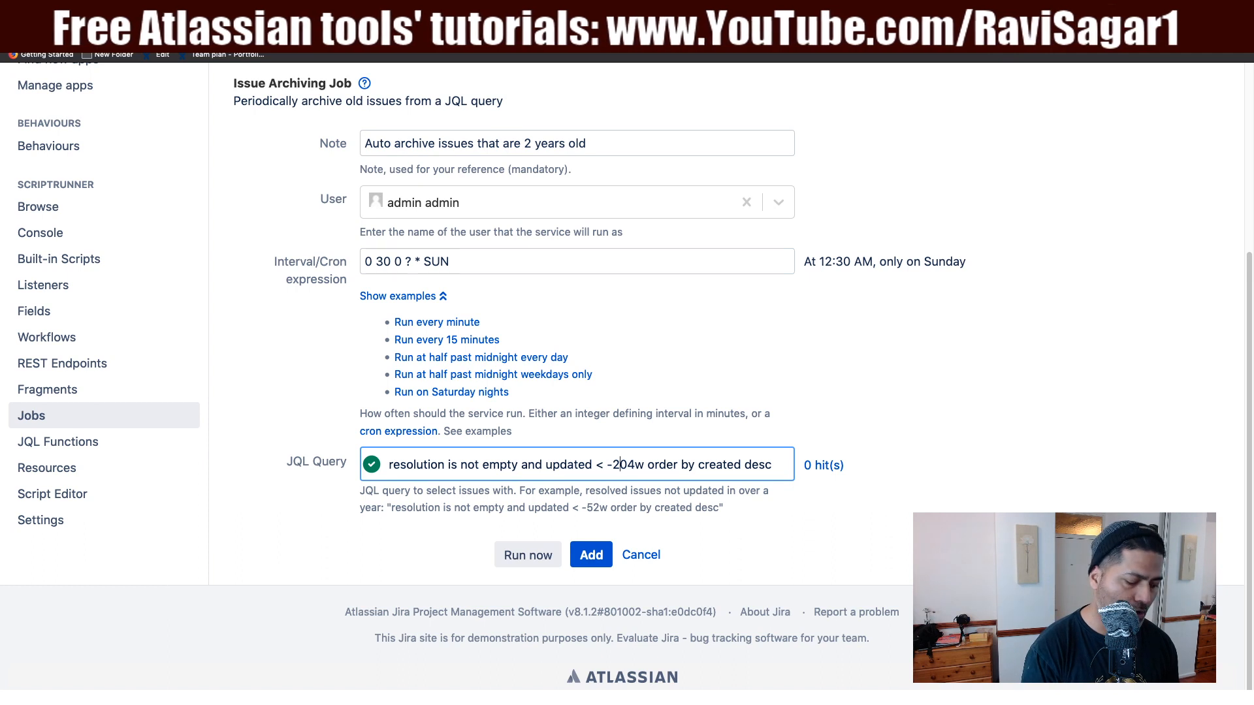
pyautogui.press('BackSpace')
pyautogui.write('1')
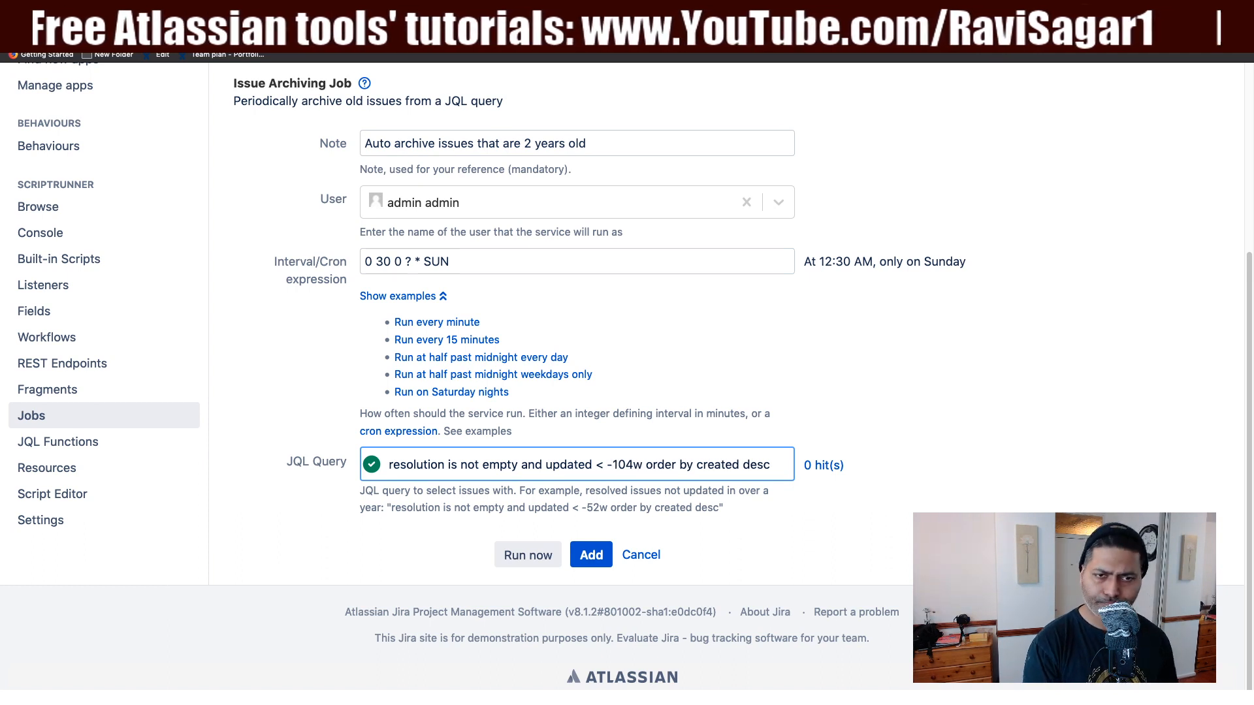